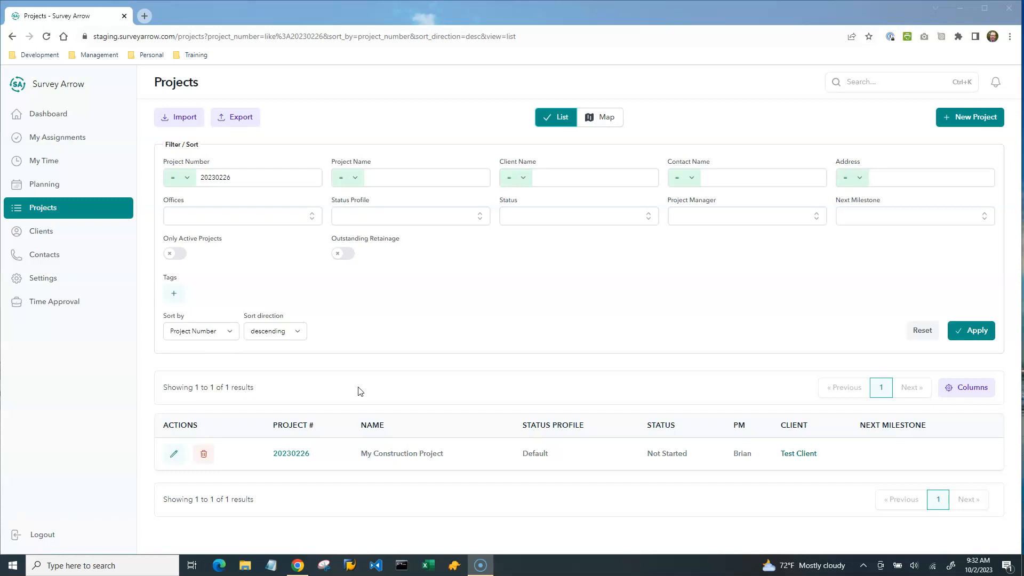
Step: Open the My Construction Project record and examine which options its Status field offers under the Default status profile
click(172, 454)
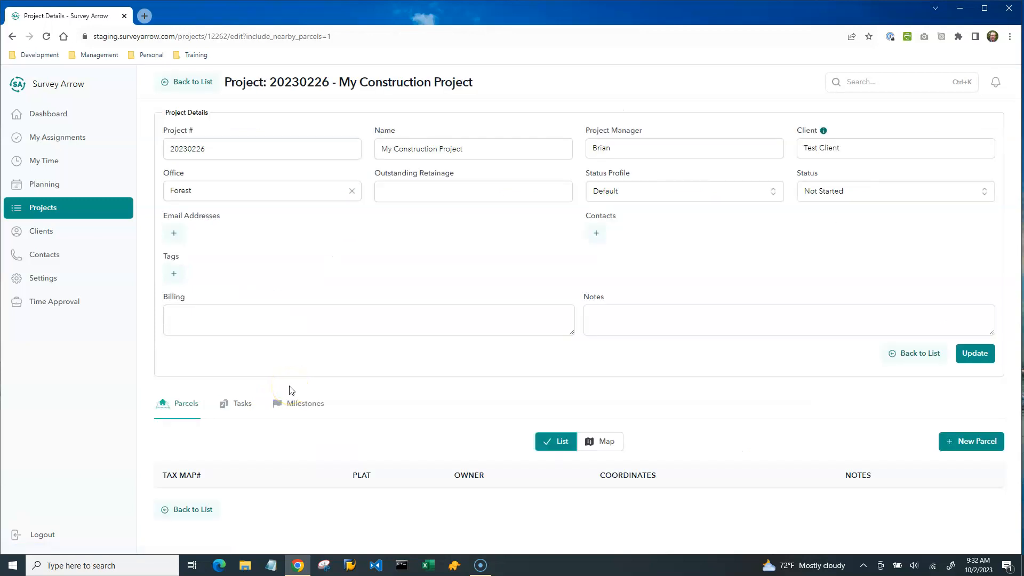
click(846, 199)
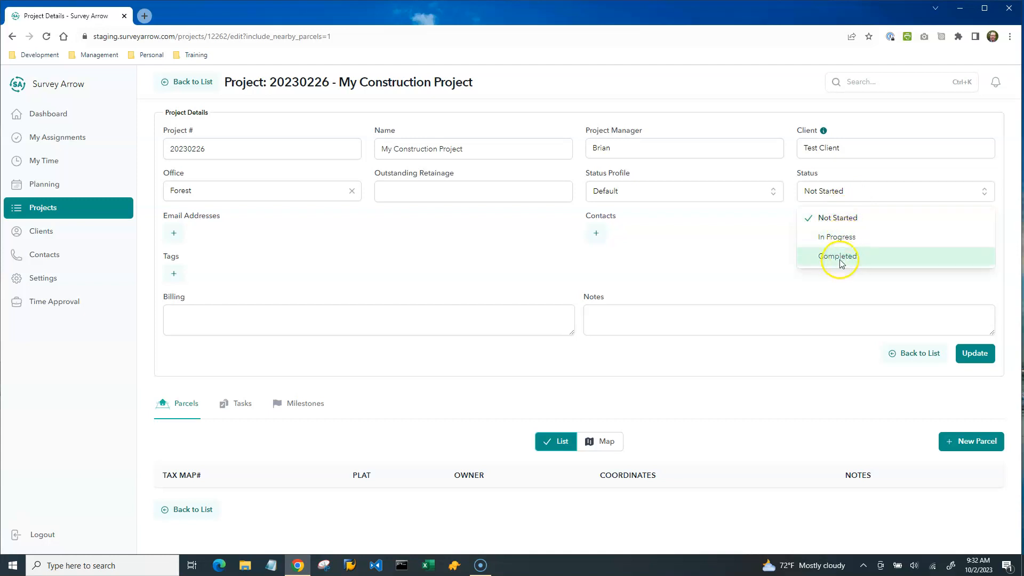
click(748, 224)
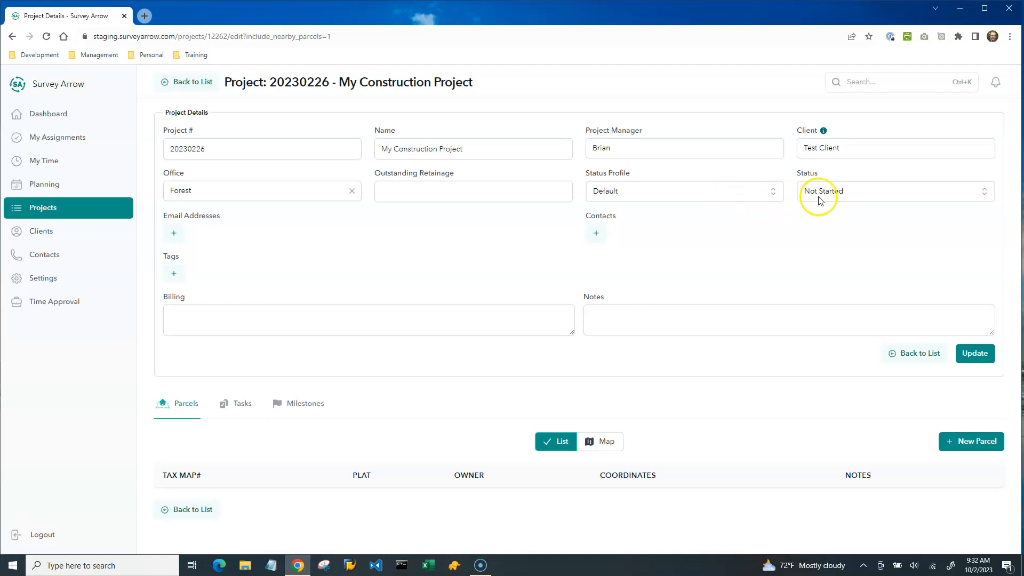
click(851, 190)
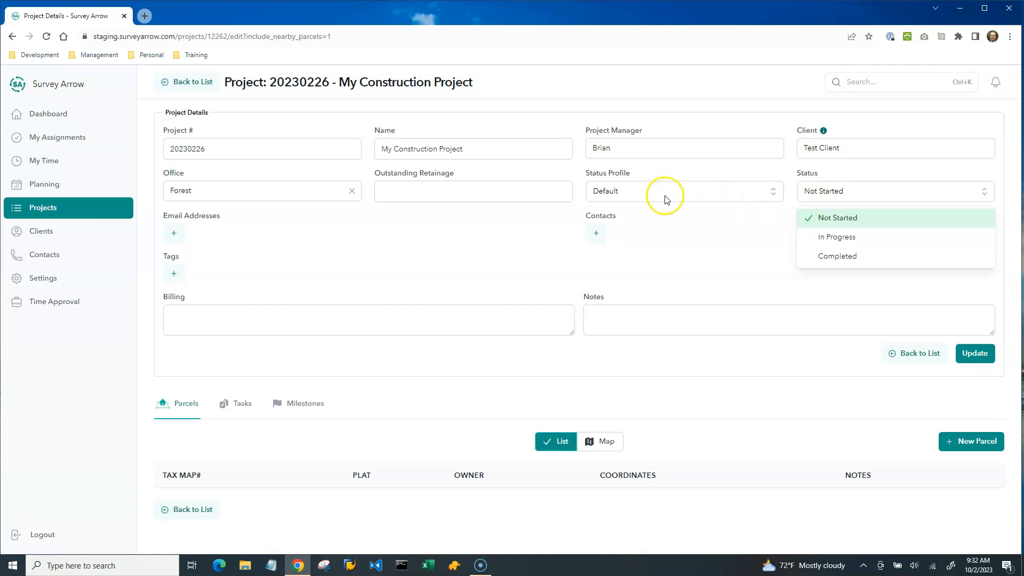
click(681, 216)
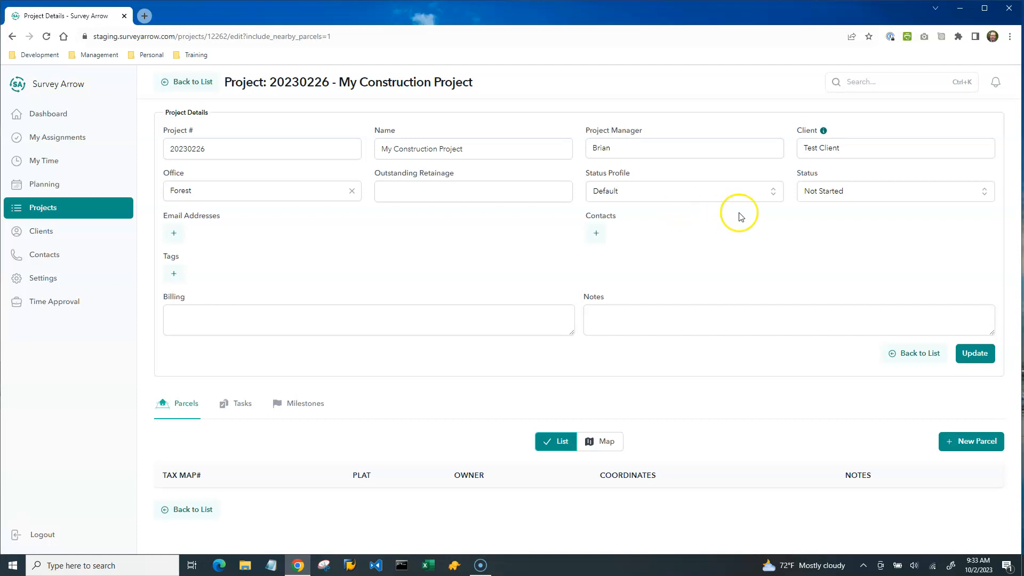
click(840, 193)
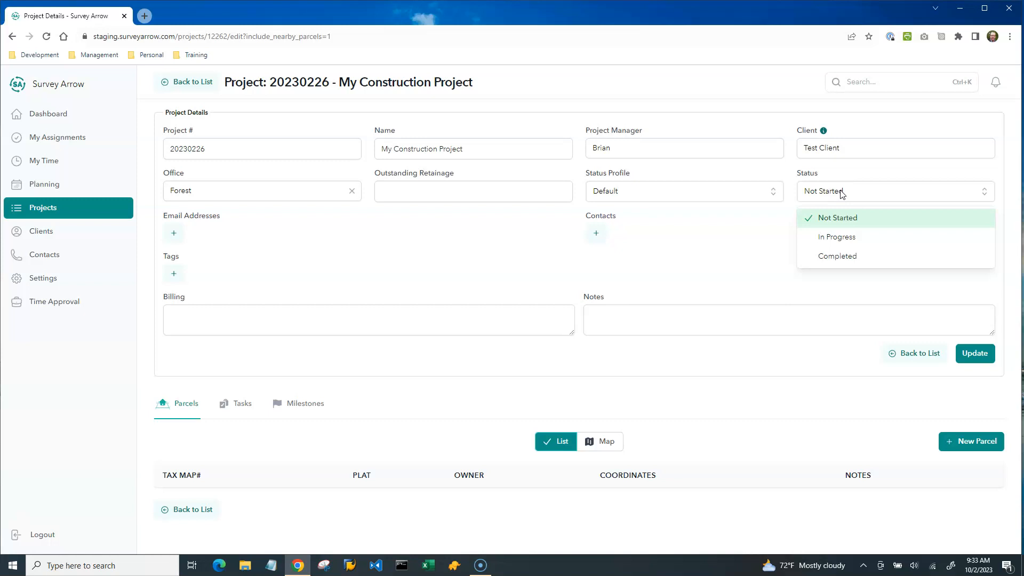
click(682, 223)
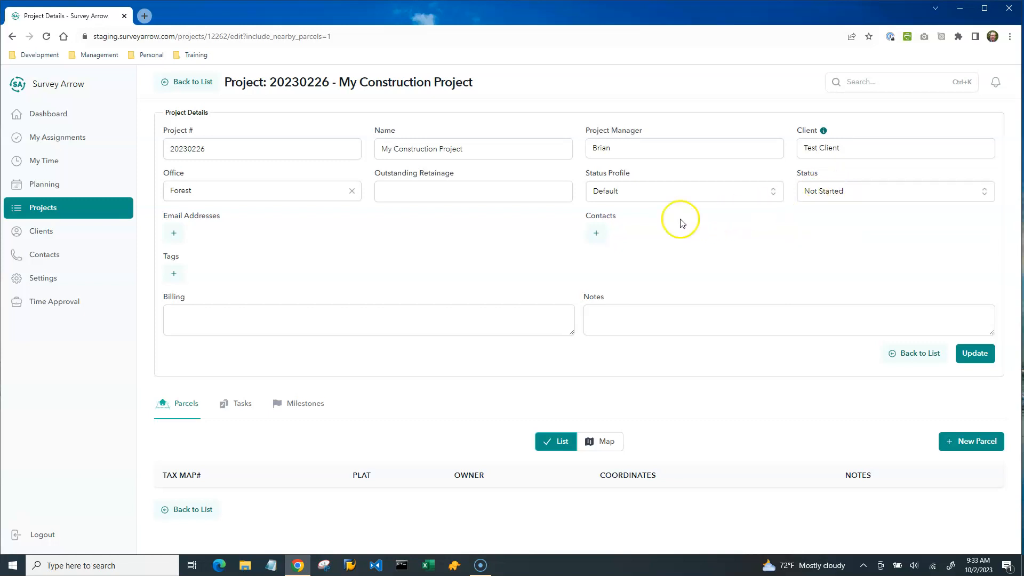
Step: Create a new project status profile named Construction in the project settings
click(47, 284)
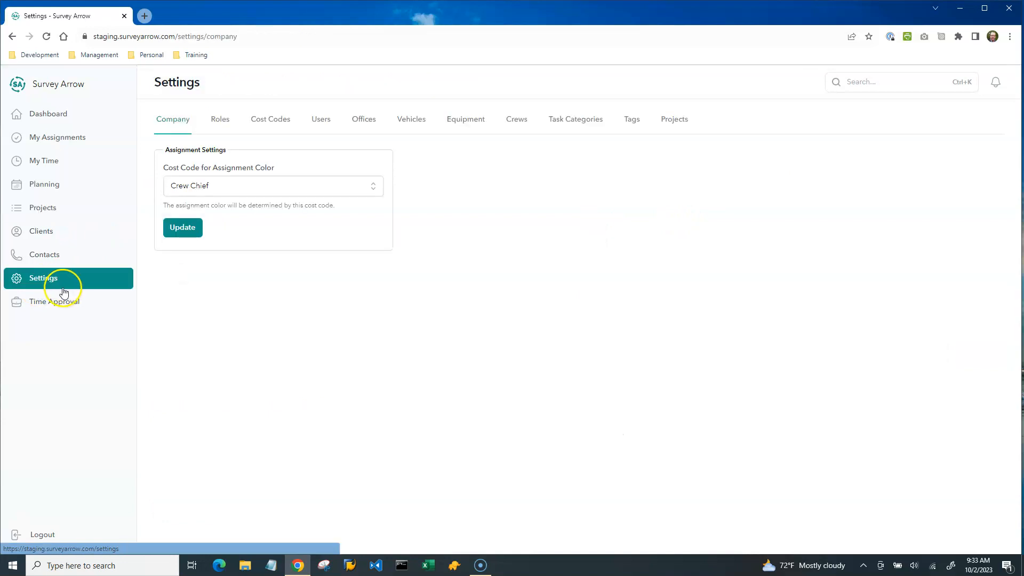
click(675, 121)
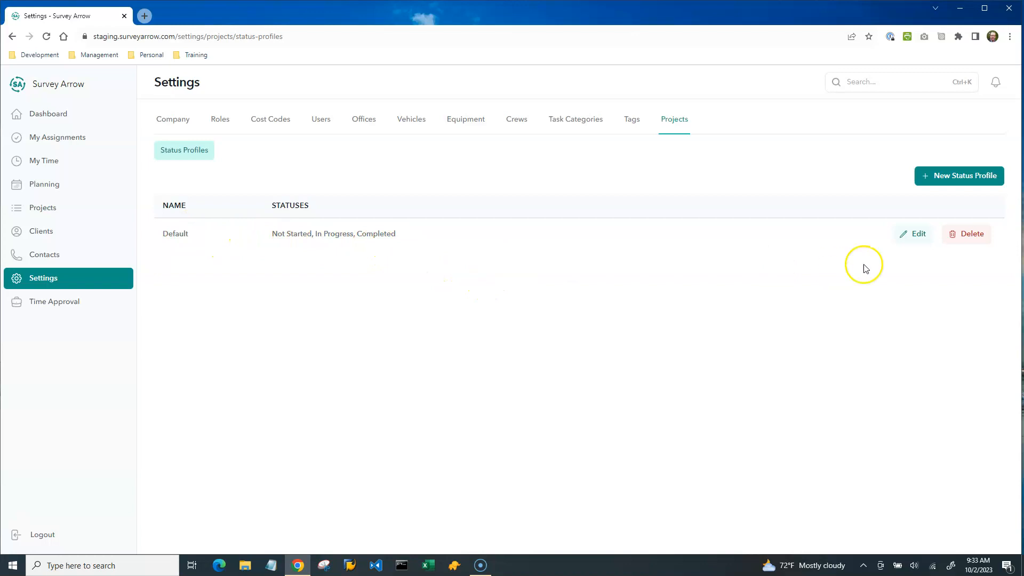
click(962, 181)
click(415, 317)
text(Construction)
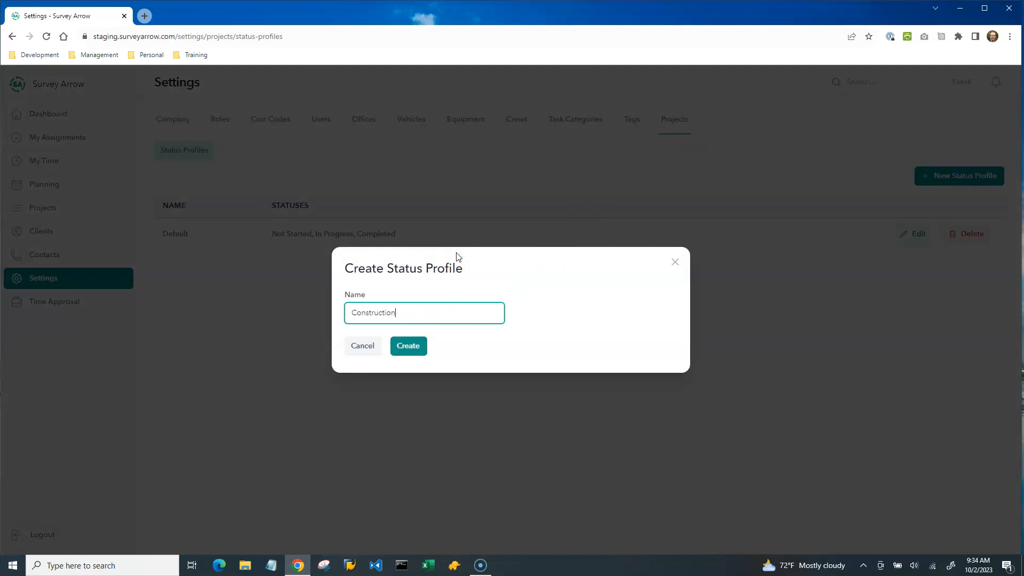
click(409, 347)
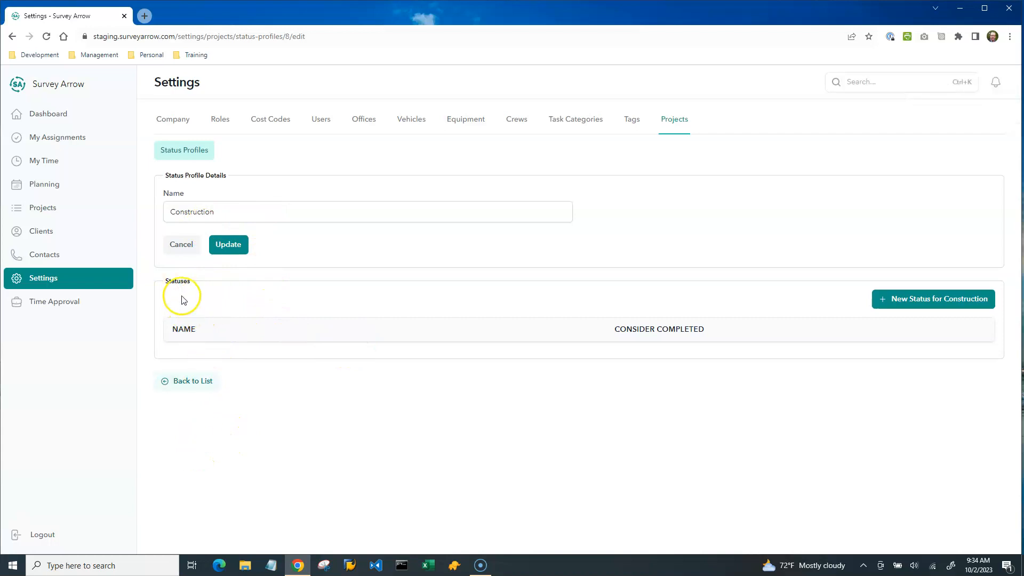
Step: Add a status named Built to the Construction profile, leaving its description empty
click(937, 305)
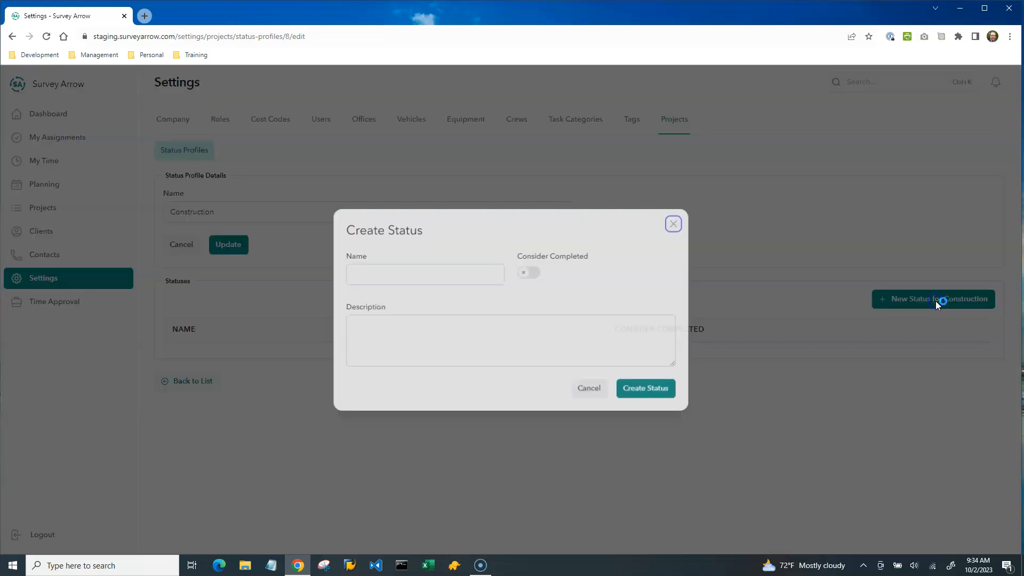
click(413, 280)
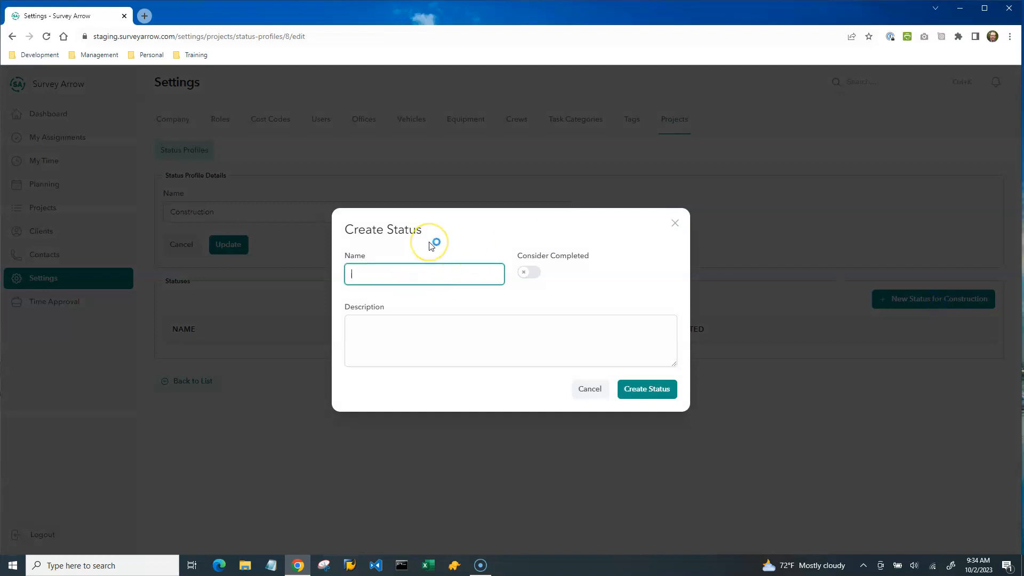
text(Built)
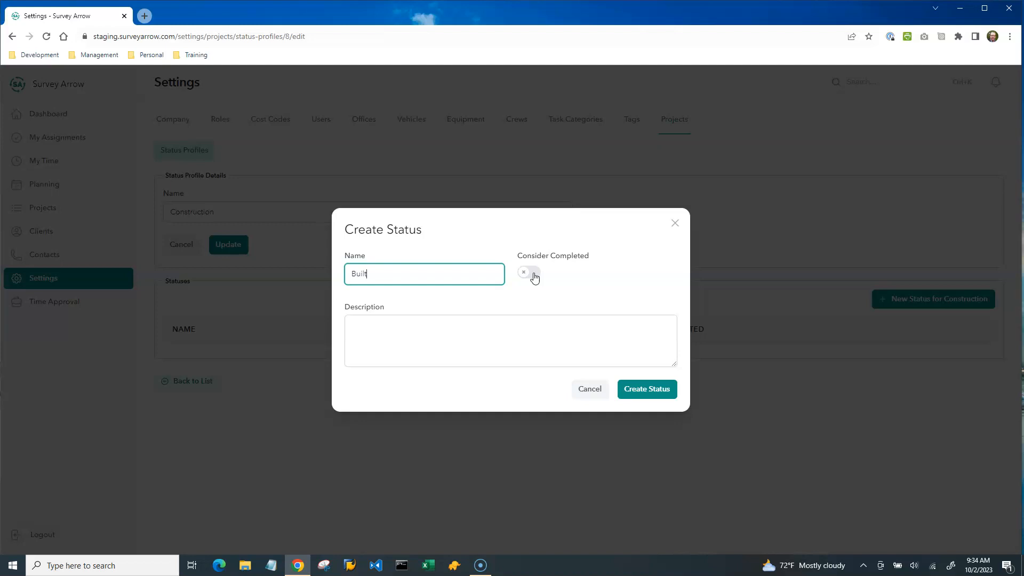
click(418, 318)
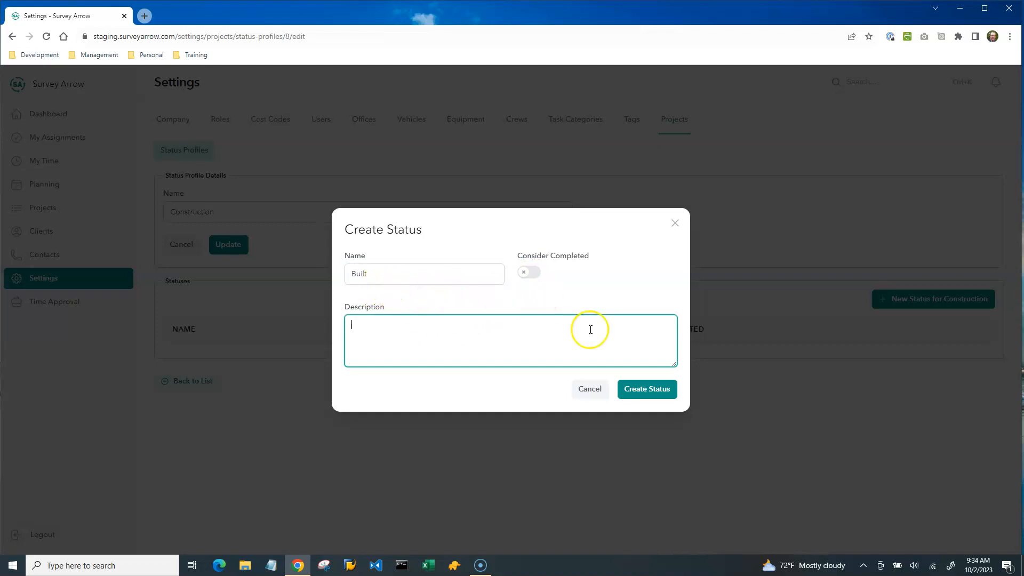
click(639, 388)
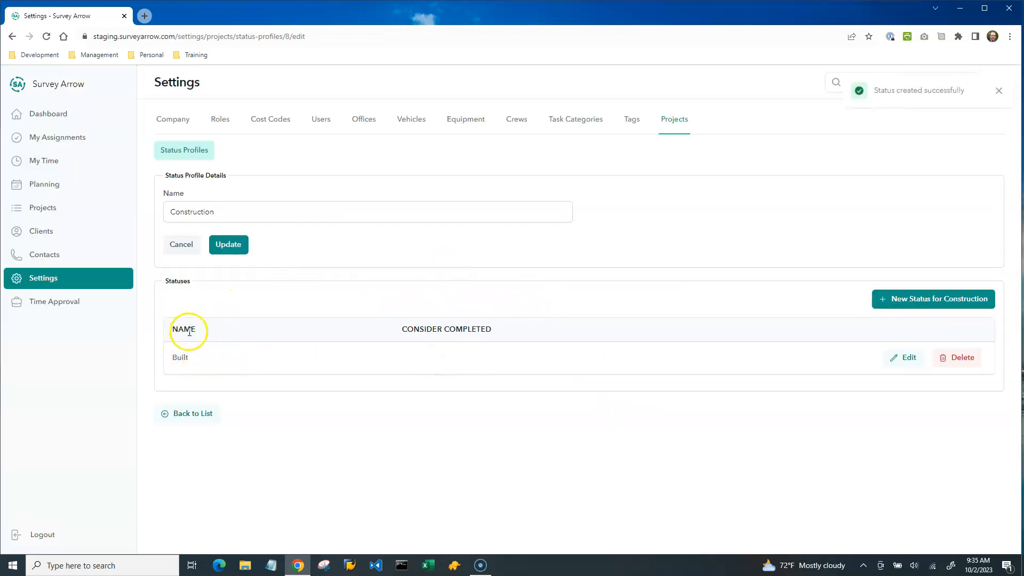
Step: Add two more statuses to the Construction profile, Research and Worksheet
click(933, 301)
click(387, 276)
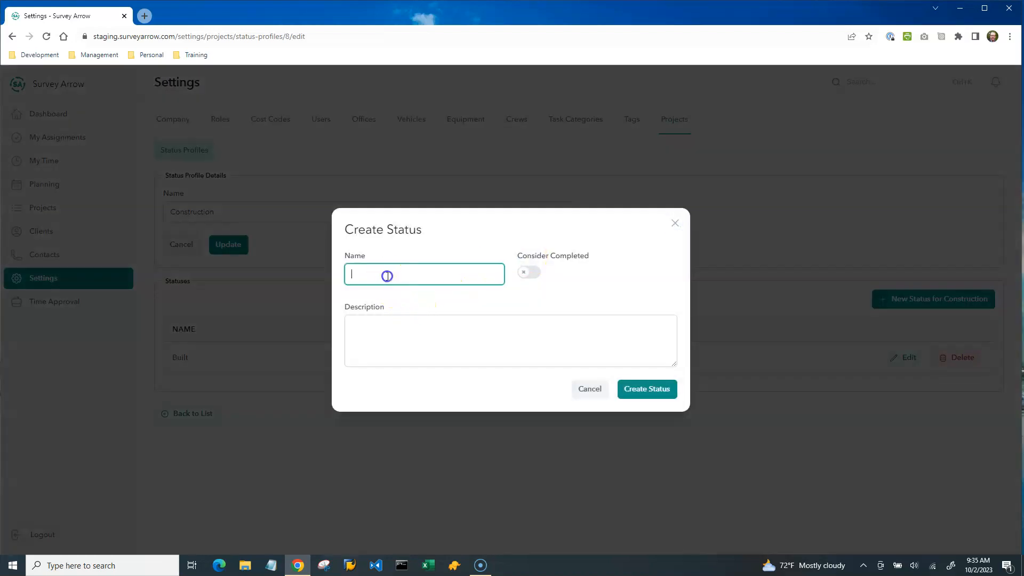
text(Research)
click(665, 395)
click(899, 299)
click(413, 272)
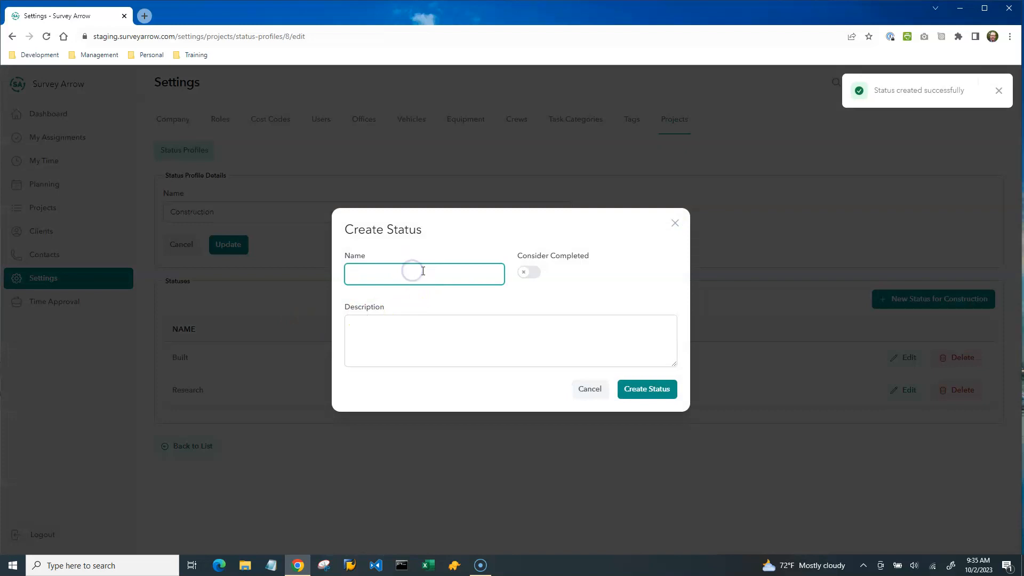
text(Workshee)
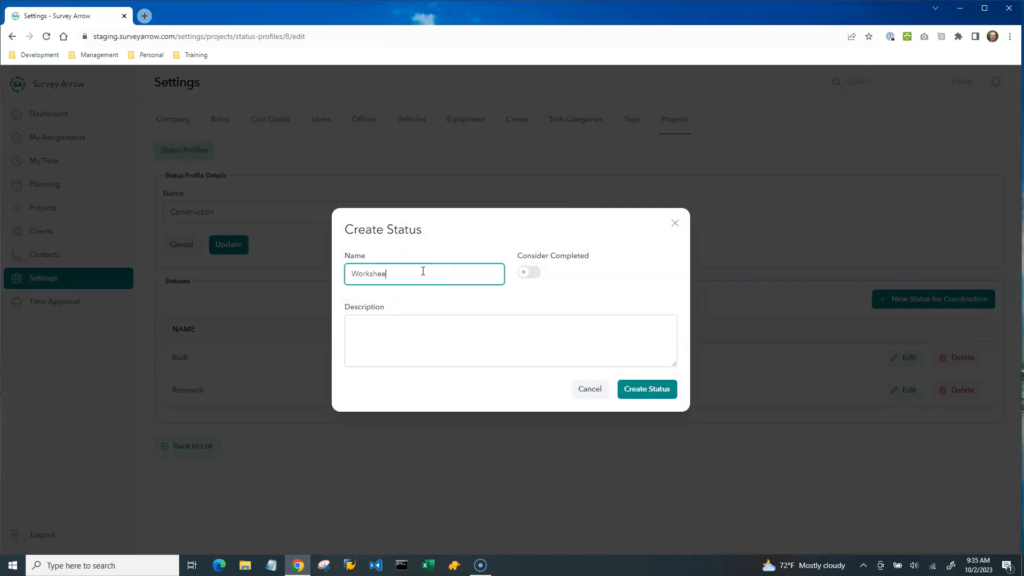
click(646, 388)
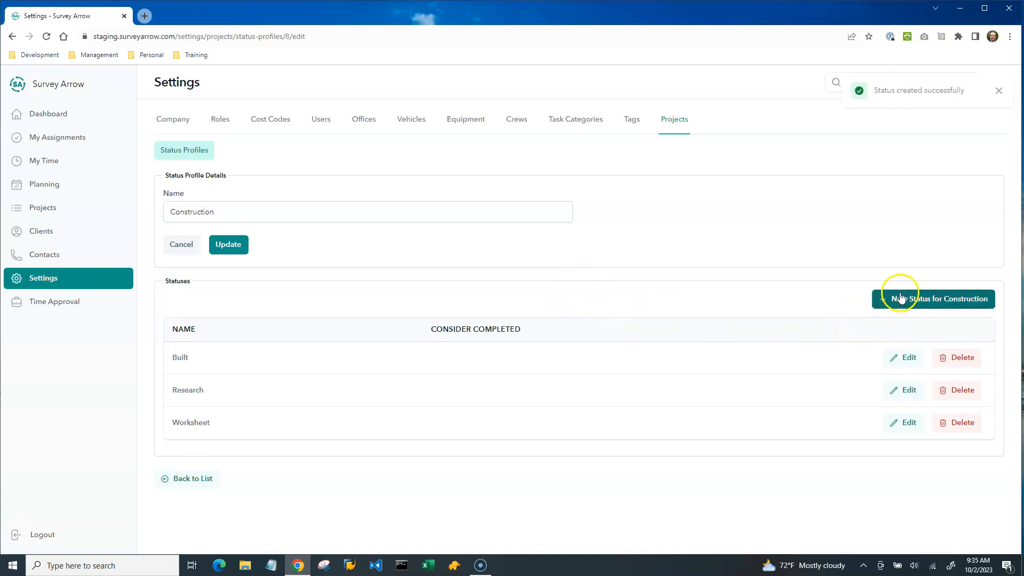
Step: Add the statuses Field and Plotted to the Construction profile
click(900, 295)
click(371, 270)
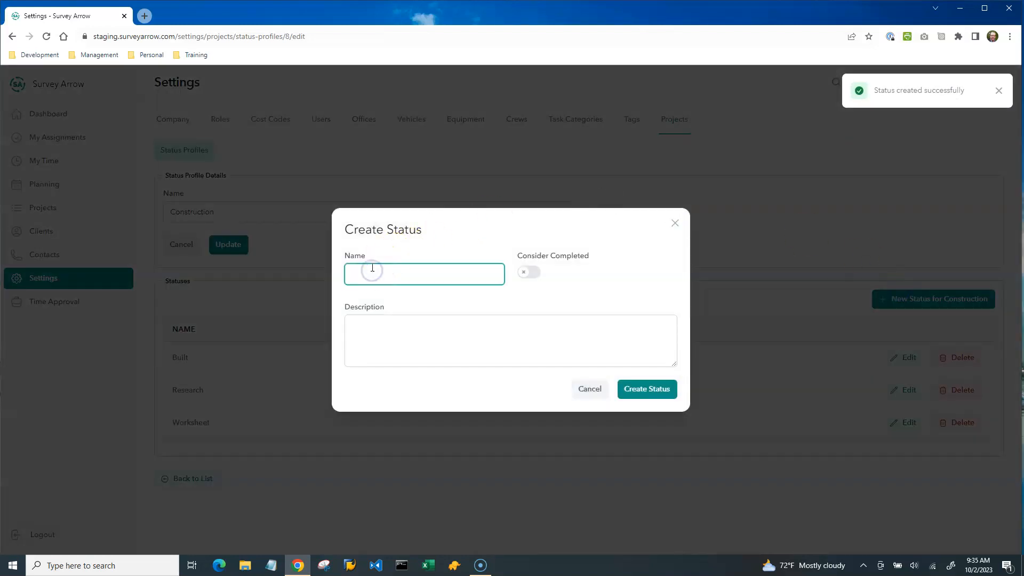
text(Field)
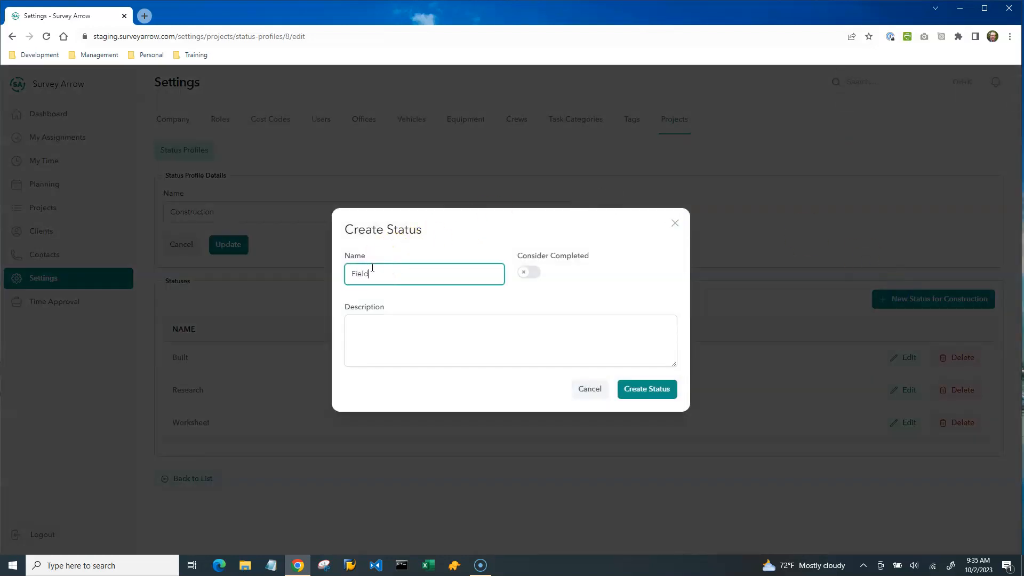
click(647, 389)
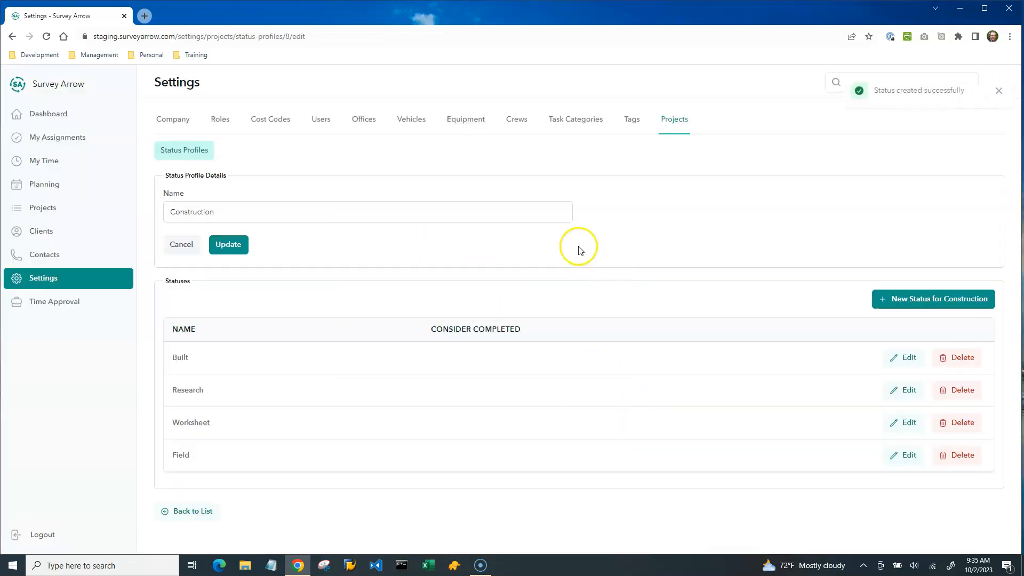
click(923, 298)
click(359, 265)
text(Plotted)
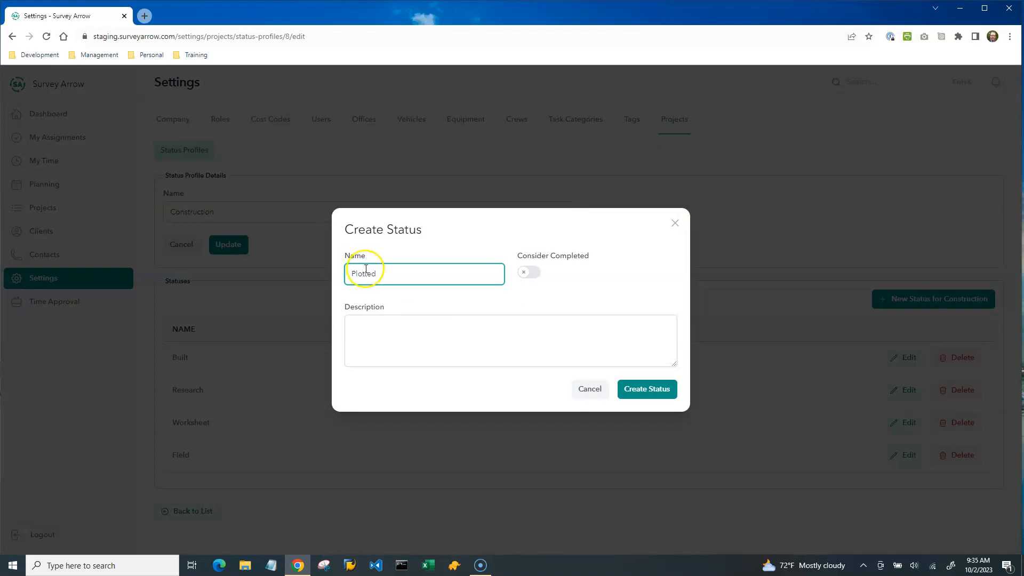
click(647, 389)
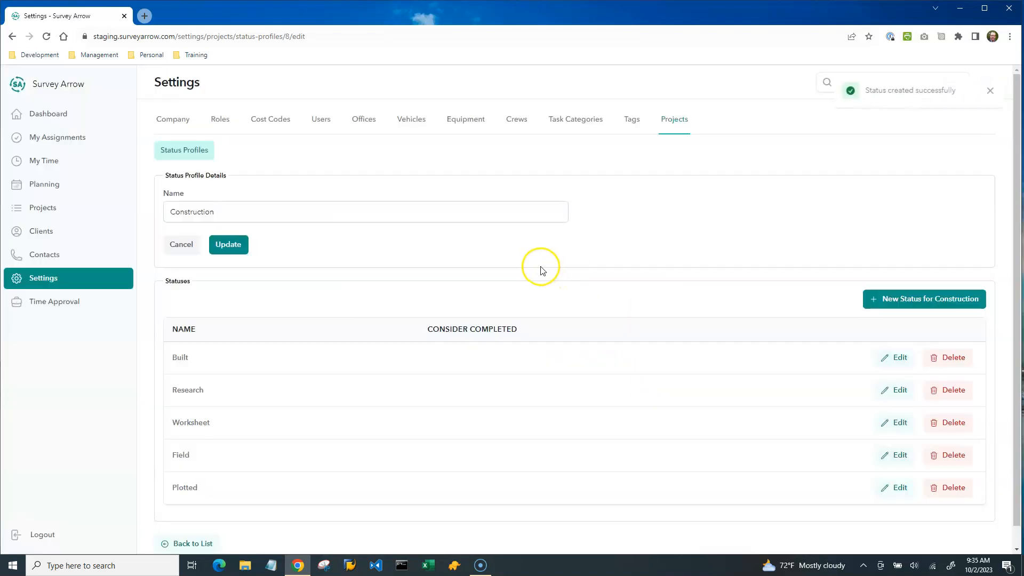
Step: Add the statuses Irons and Co. Review to the Construction profile
click(904, 300)
click(430, 267)
text(Irons)
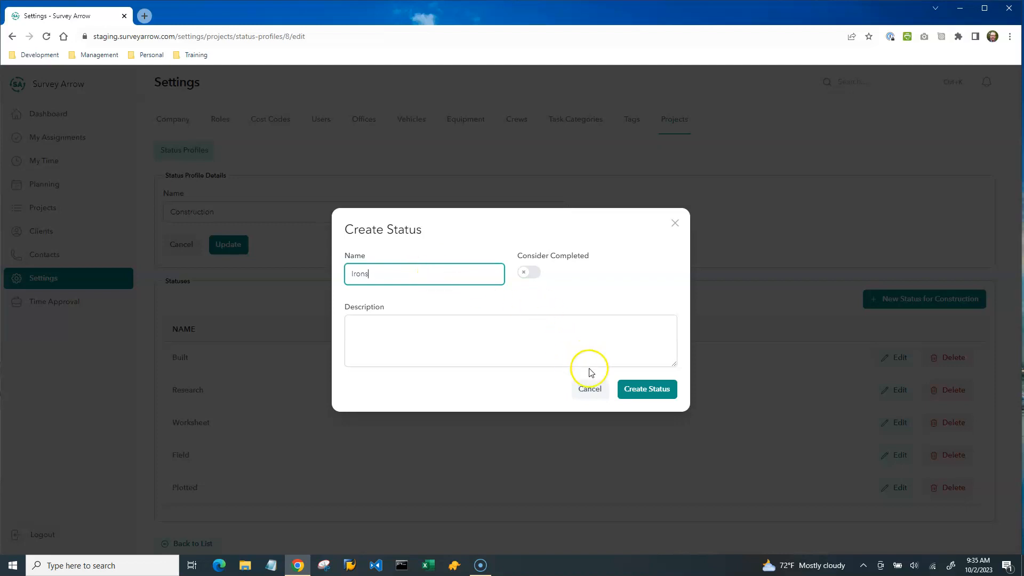
click(648, 389)
click(907, 299)
click(375, 275)
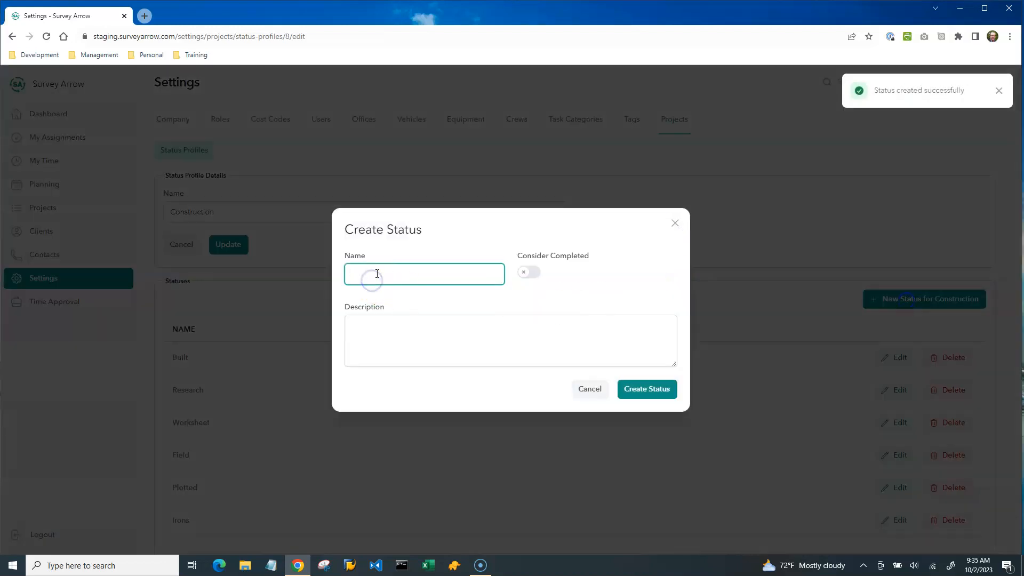
text(Co. Review)
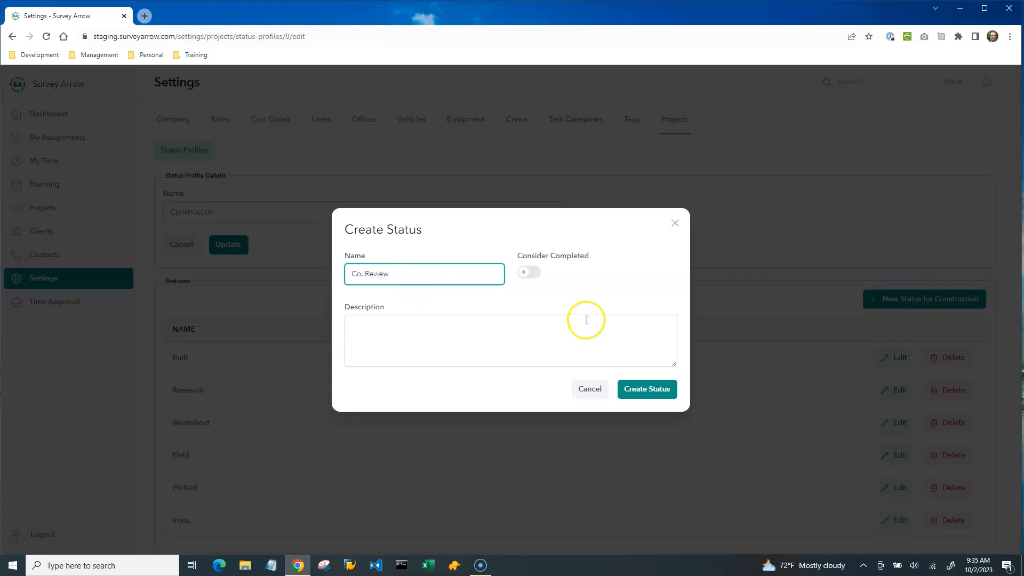
click(643, 390)
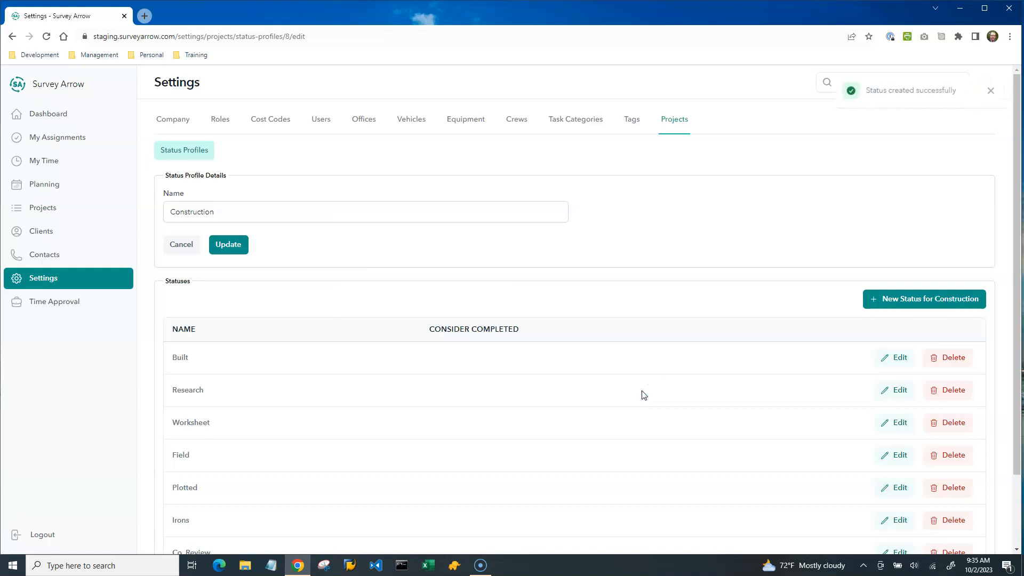
Step: Add a status named Delivered that is considered completed, and check its completed mark in the Construction profile's status list
click(913, 297)
click(405, 280)
text(Delivered)
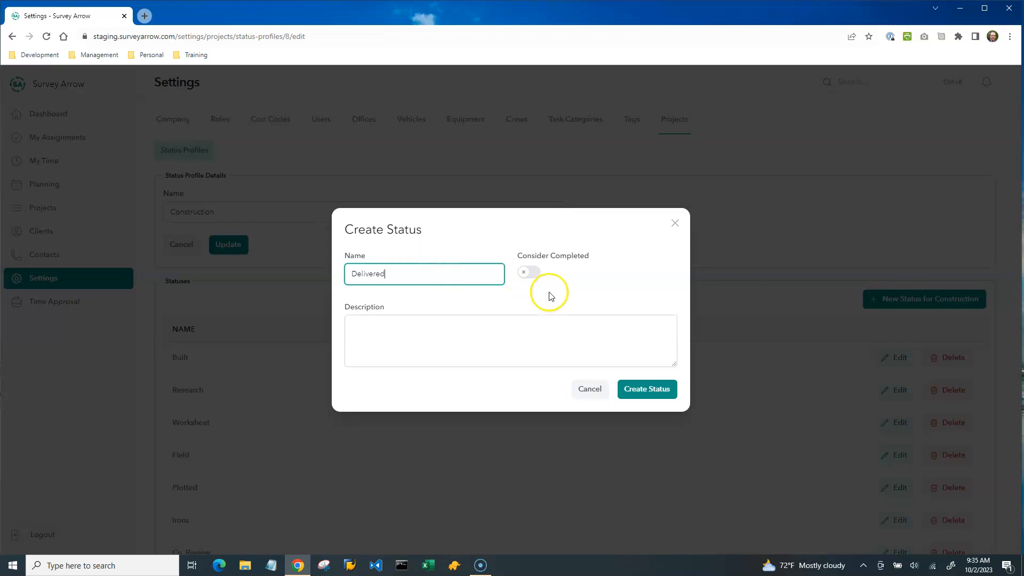
click(533, 274)
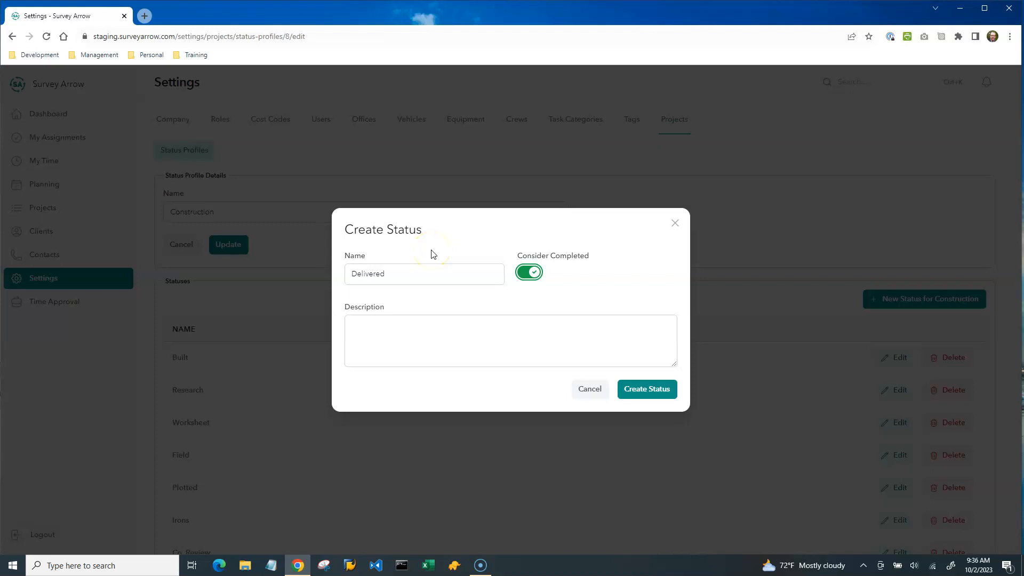
click(645, 382)
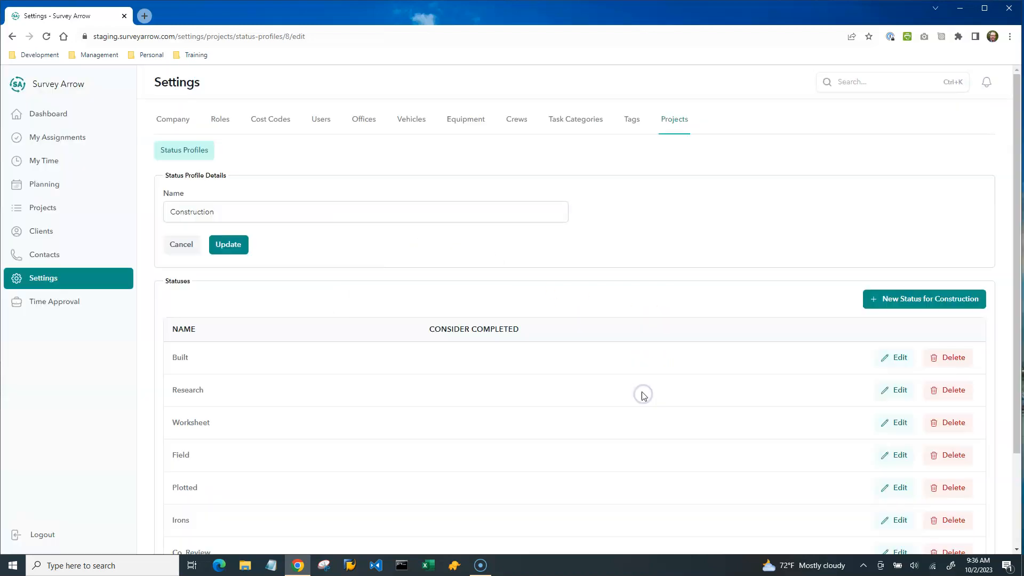
scroll(523, 335, down, 3)
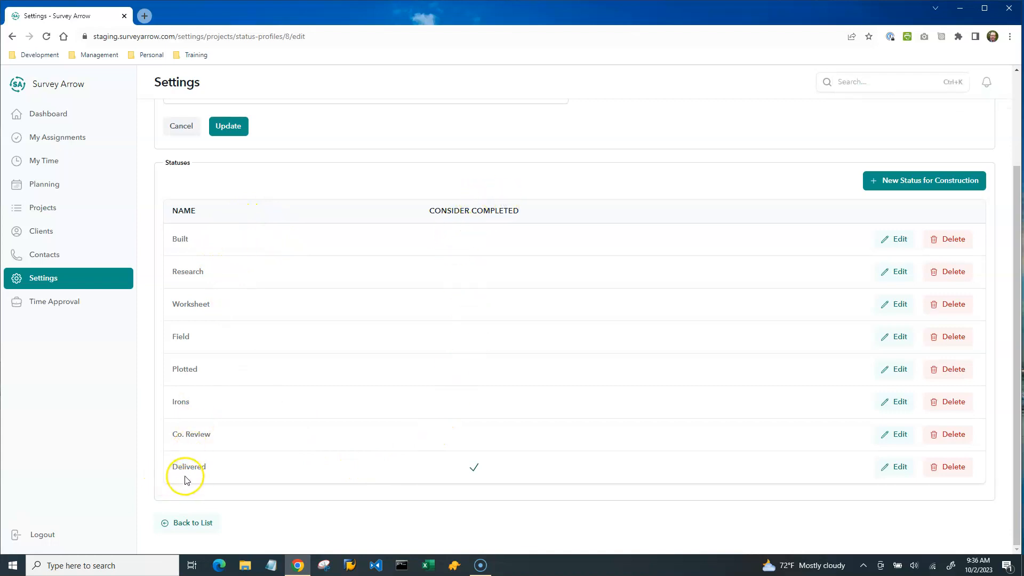
drag(217, 465, 175, 470)
click(473, 471)
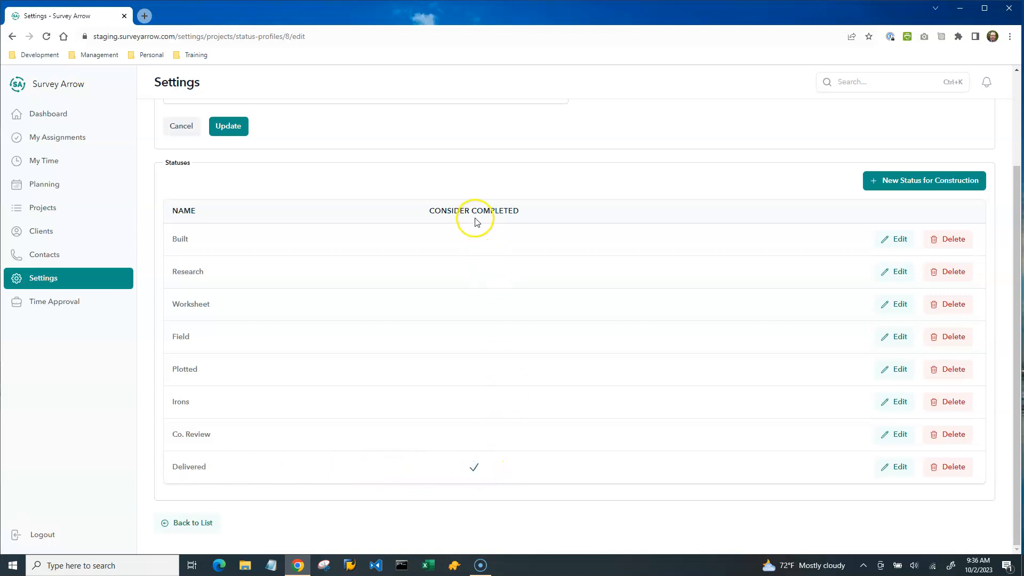
scroll(490, 262, up, 3)
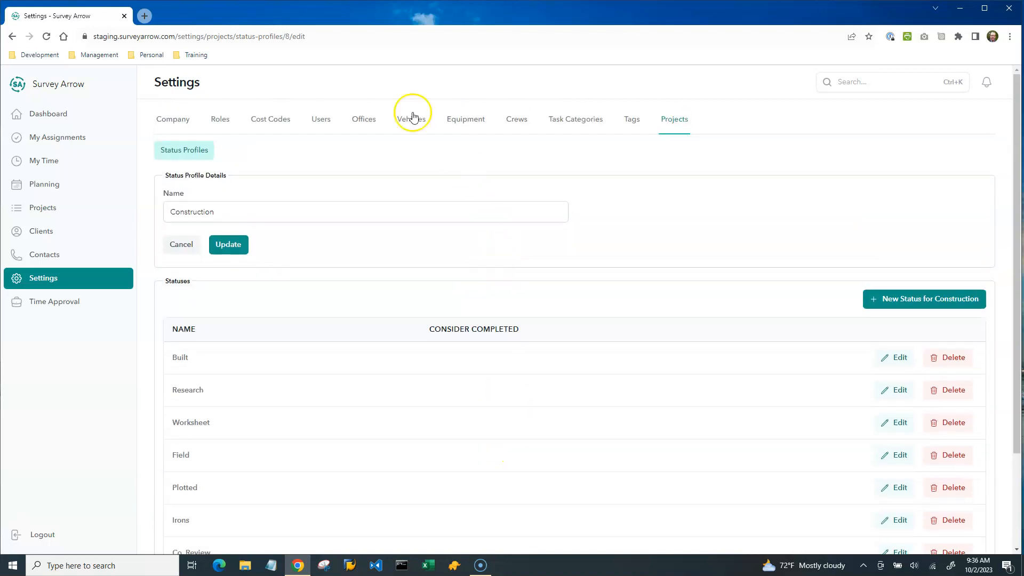
Step: Open My Construction Project for editing from the project list and assign it the Construction status profile
click(52, 209)
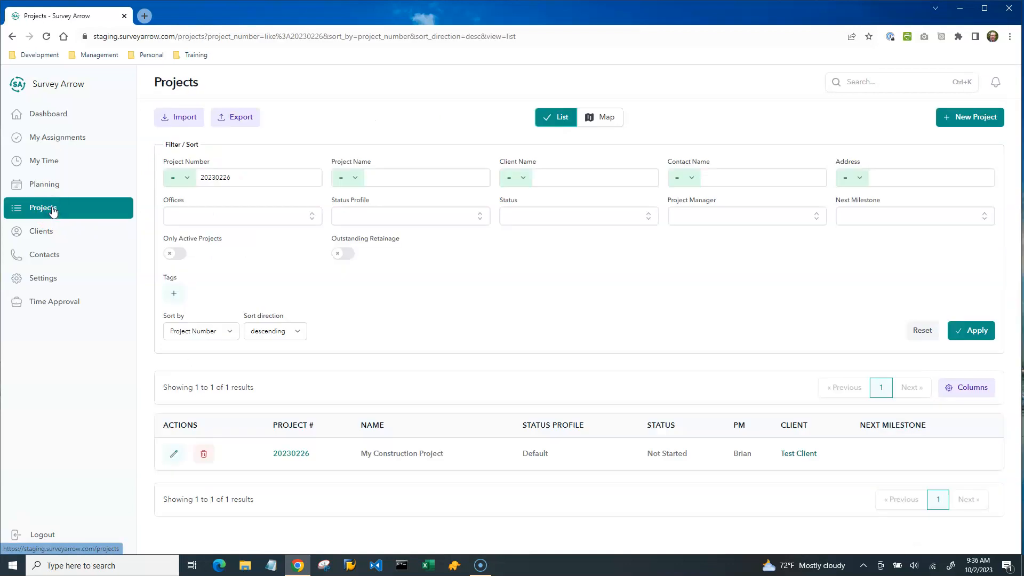
click(173, 454)
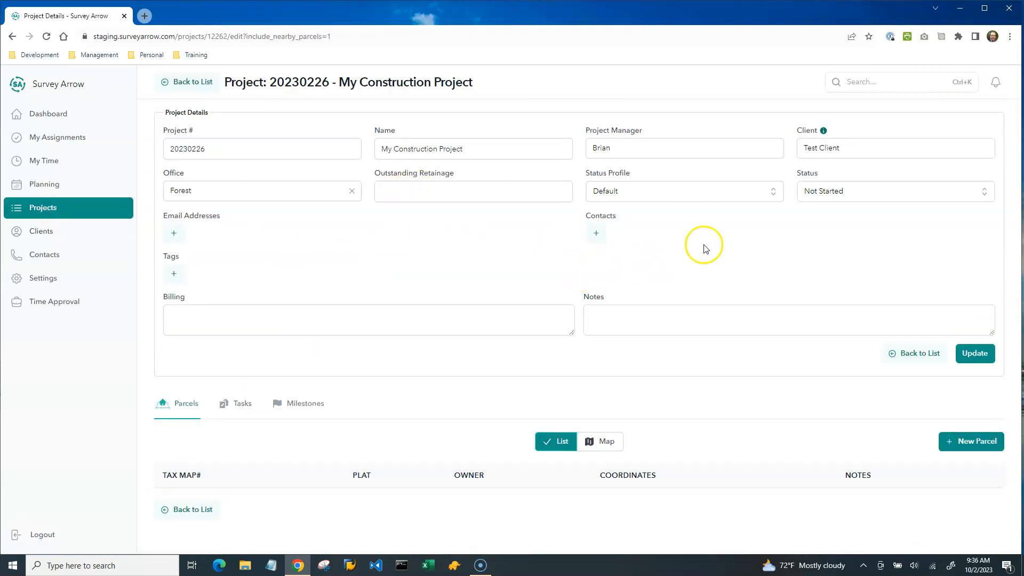
click(721, 193)
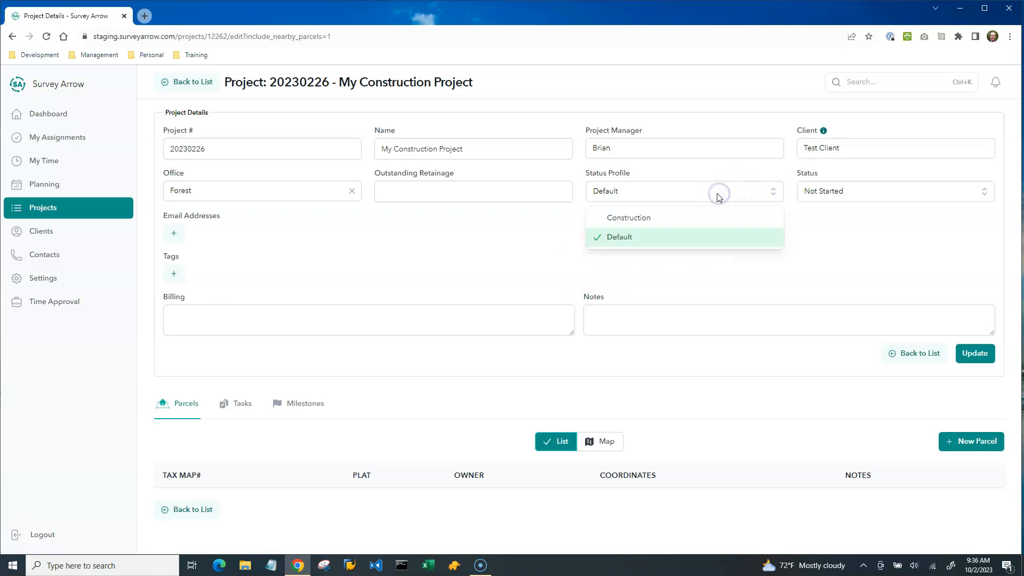
click(627, 219)
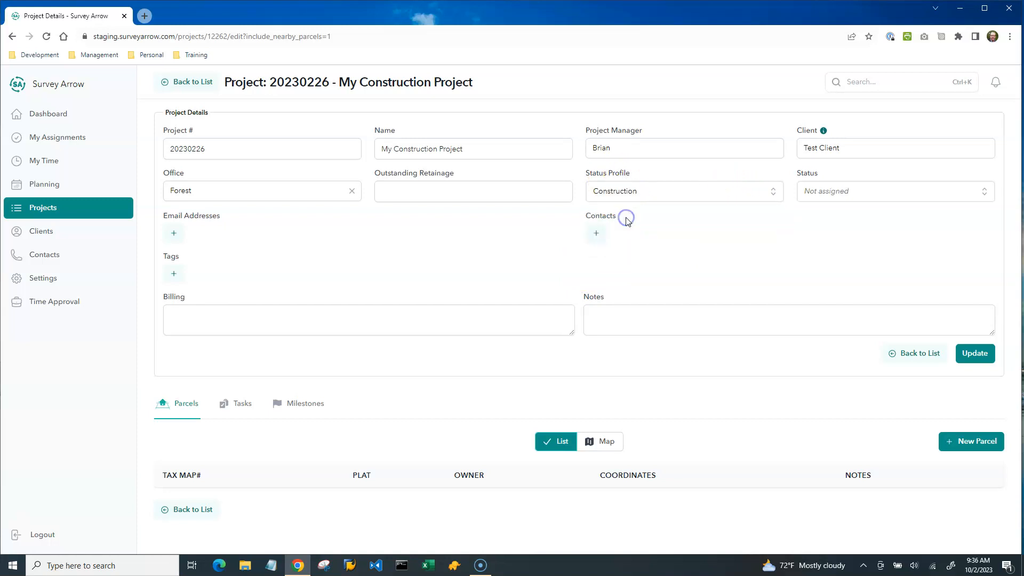
Step: Look through the statuses offered for the project, set its status to Built and save the project
click(876, 187)
scroll(865, 270, down, 1)
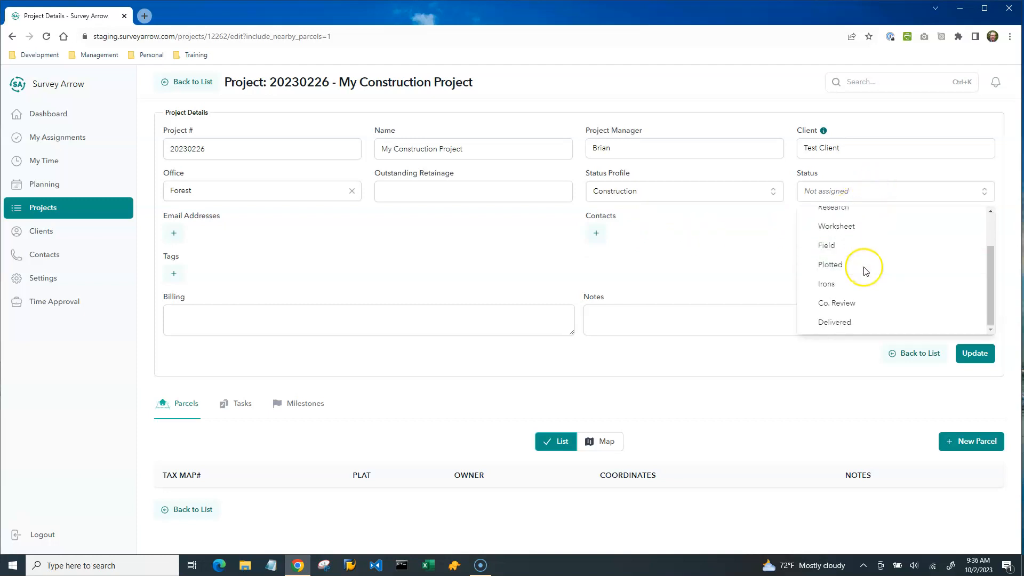
scroll(865, 270, up, 2)
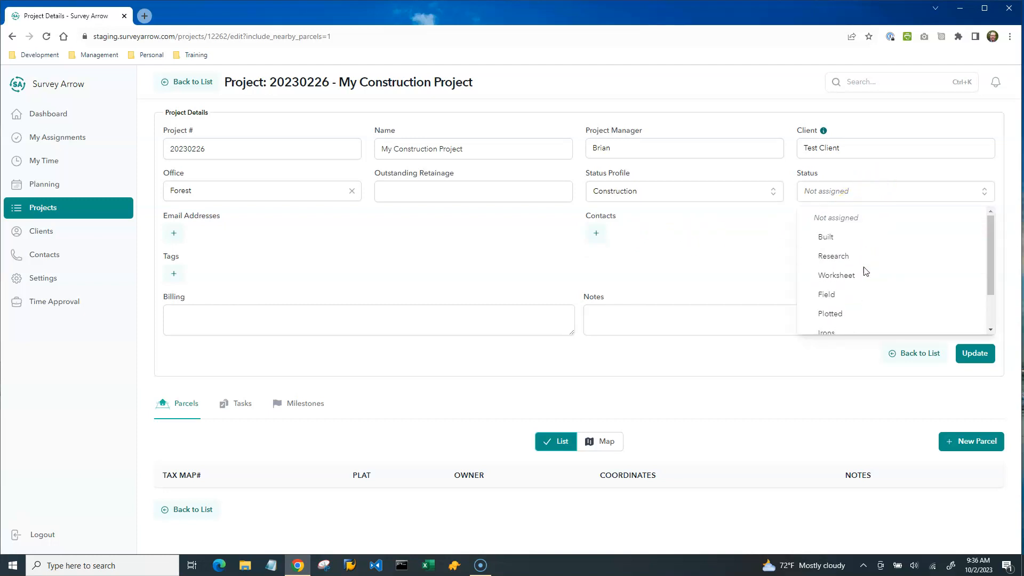
click(840, 240)
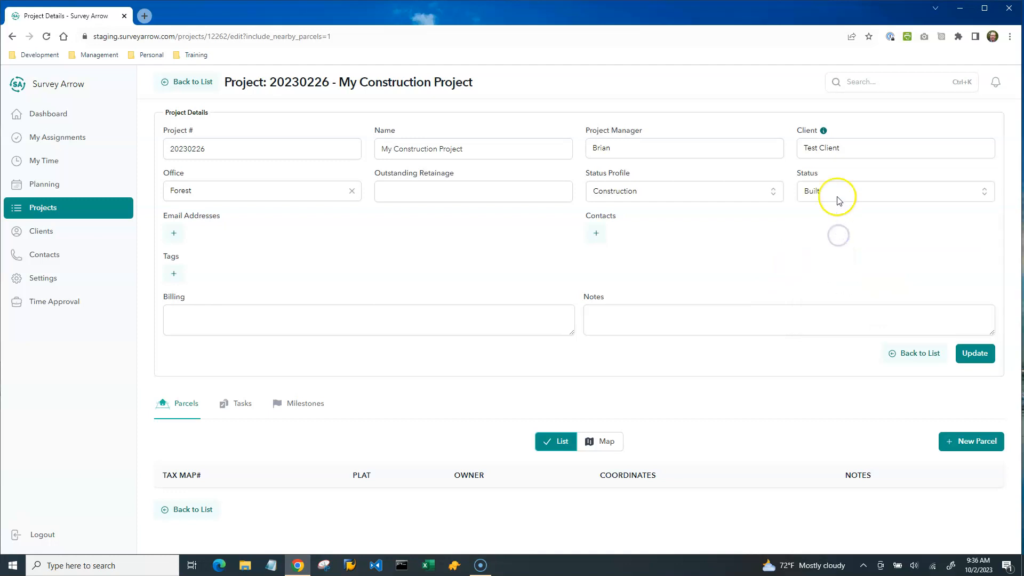
click(974, 353)
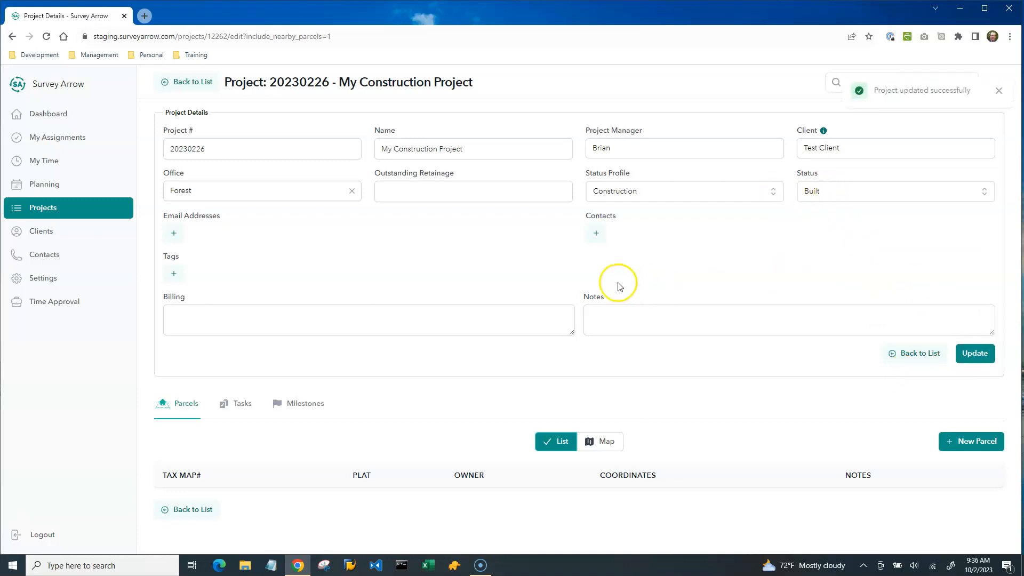
Step: Return to the project list and check the status profile and status shown for My Construction Project
click(51, 212)
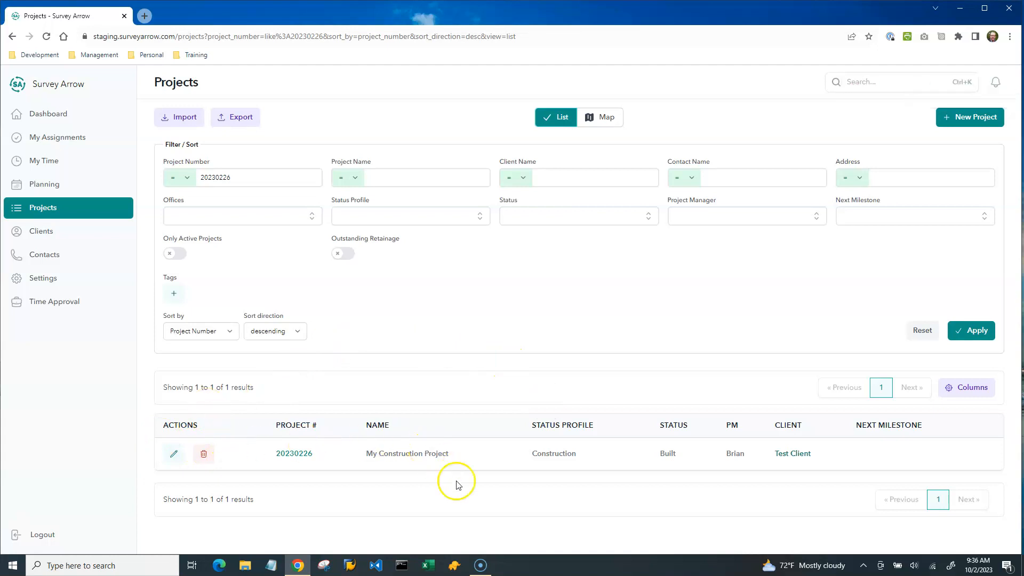
drag(586, 455, 544, 456)
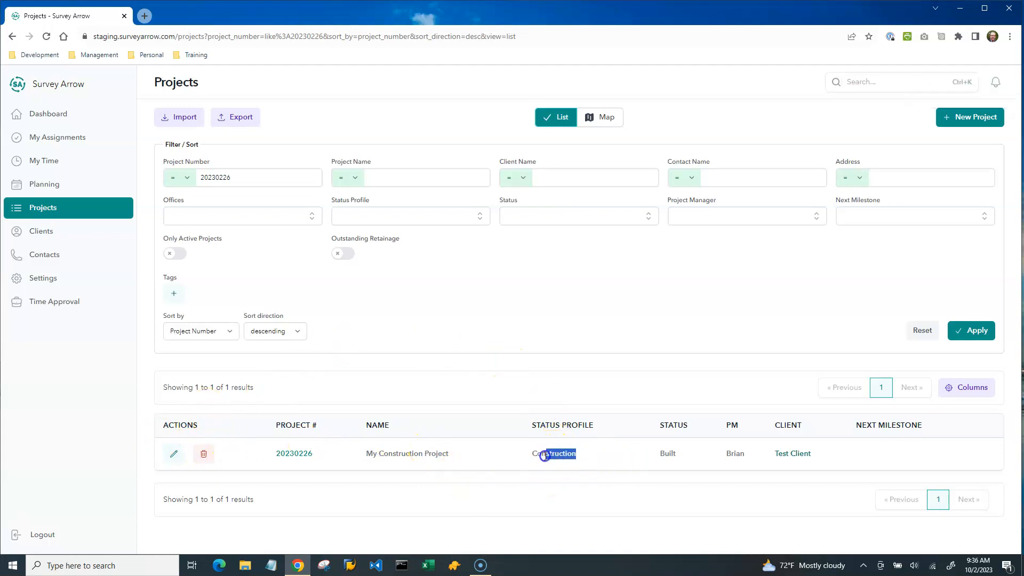
click(678, 455)
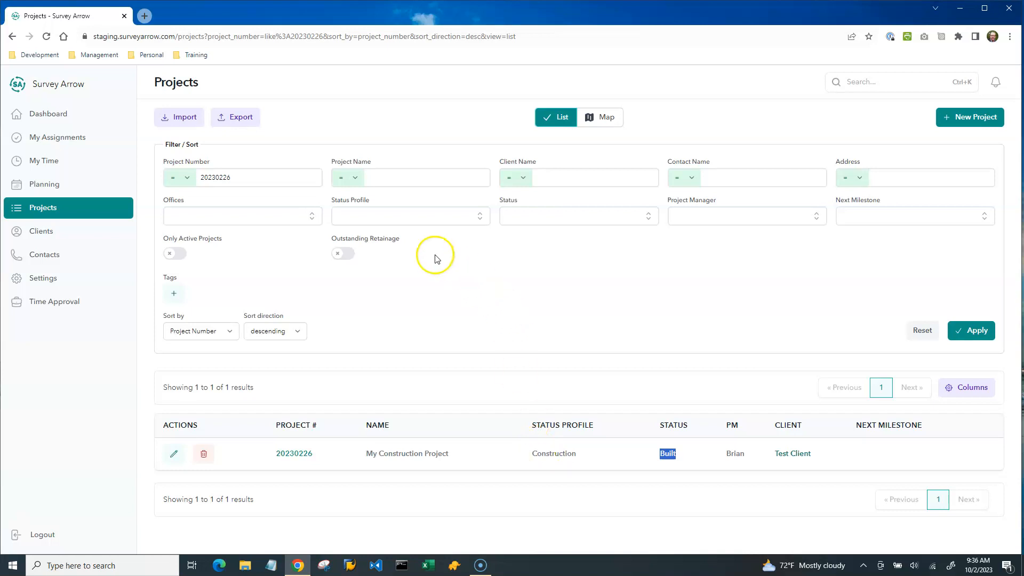
Step: Filter the project list to only active projects with the Construction status profile, reviewing the choices in the status filter without picking one
click(426, 218)
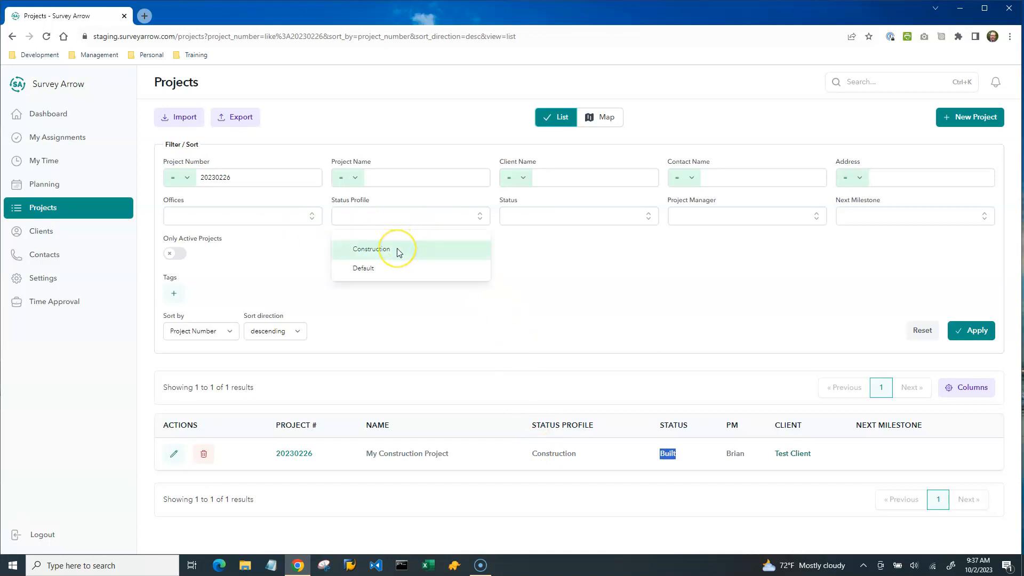
click(378, 247)
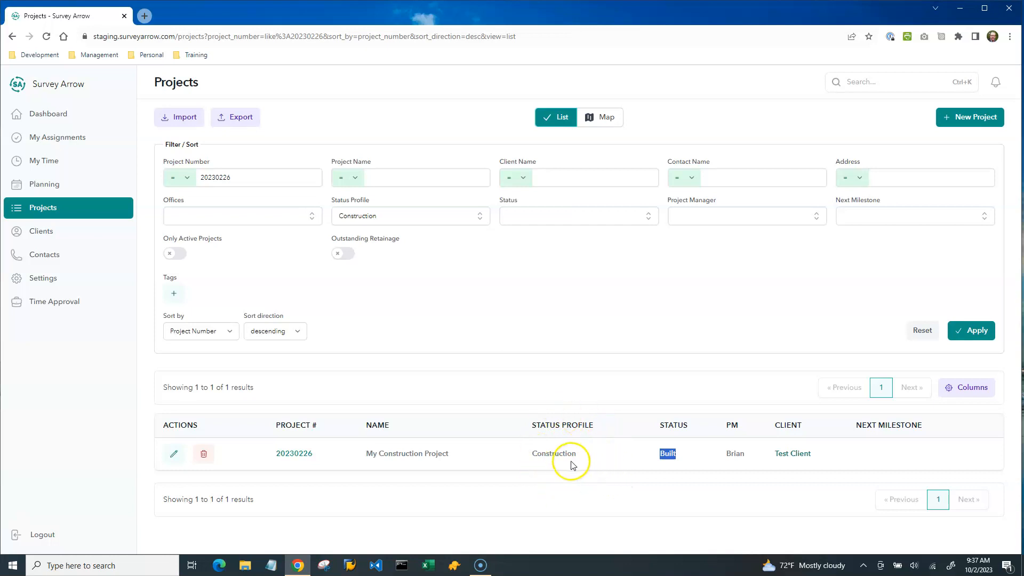
click(566, 301)
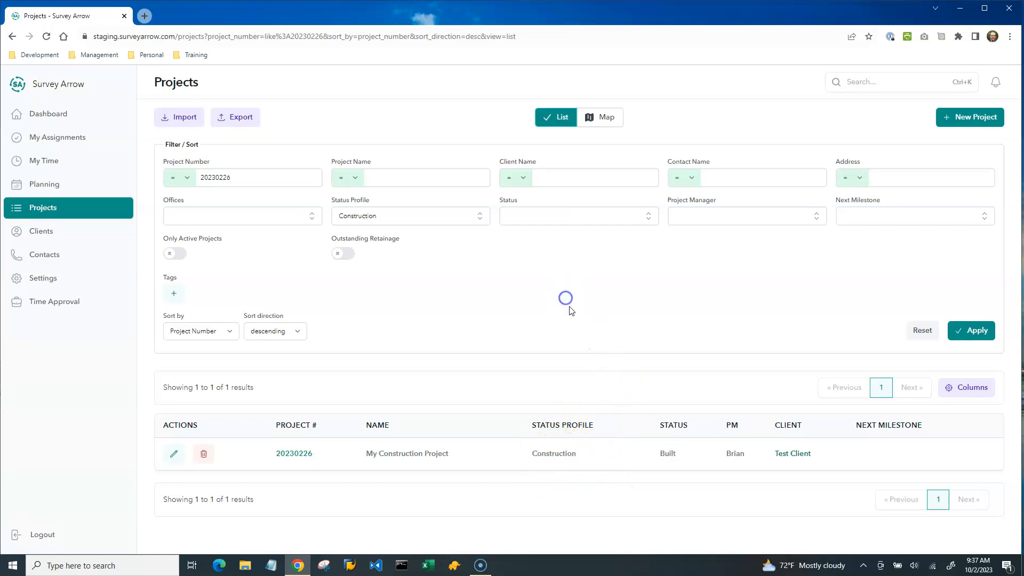
click(616, 218)
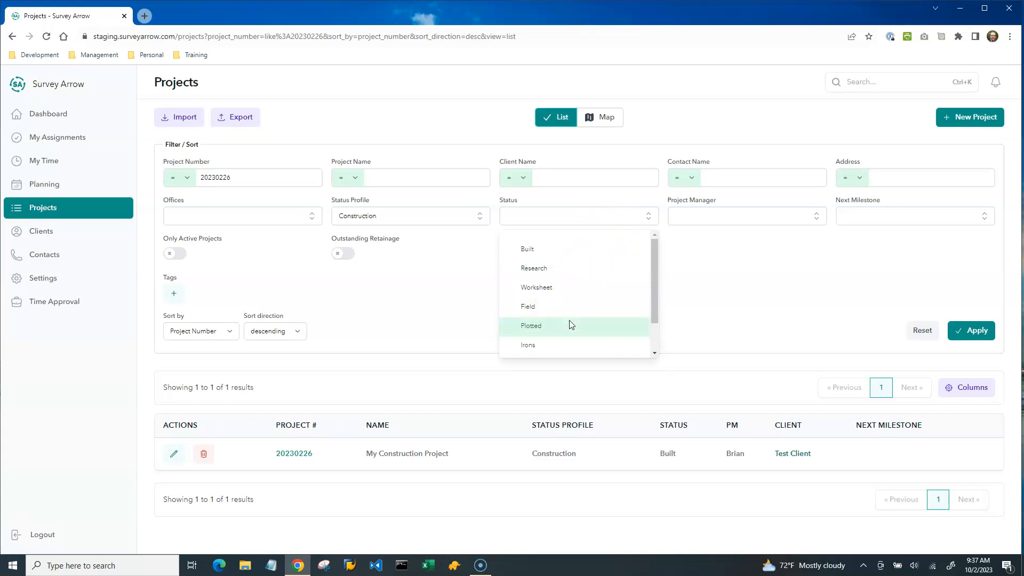
click(716, 270)
click(644, 320)
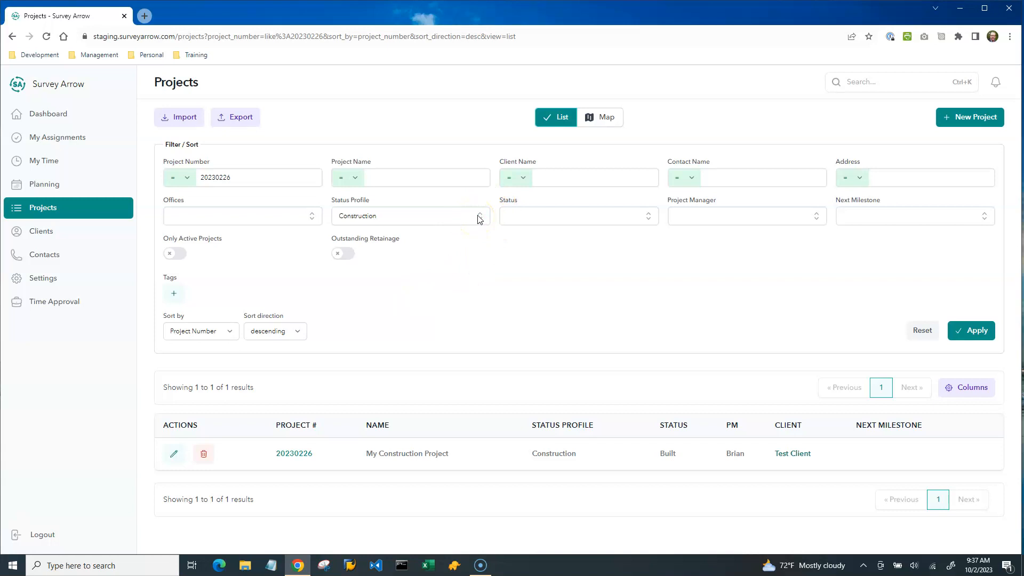
click(176, 254)
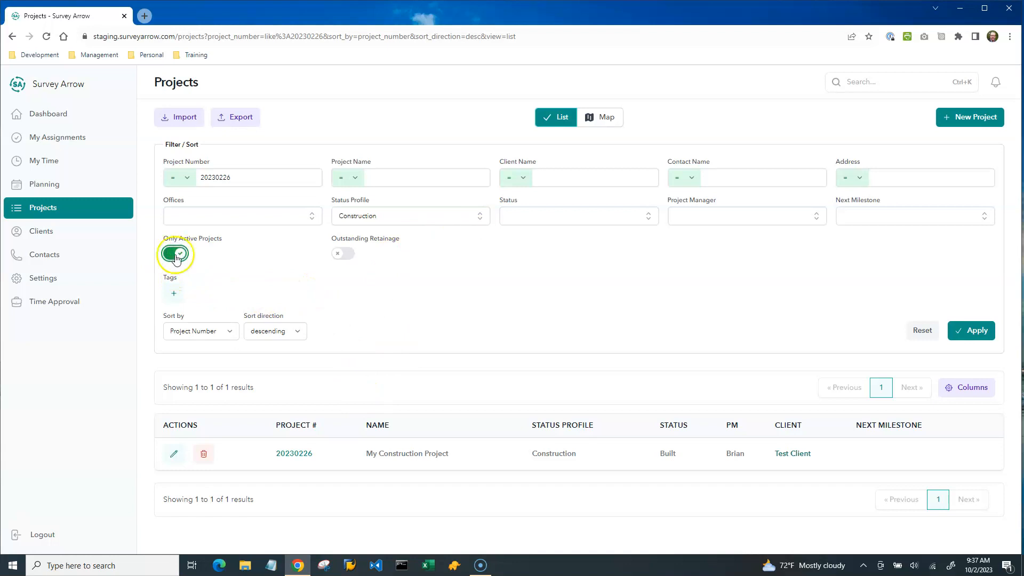
click(957, 337)
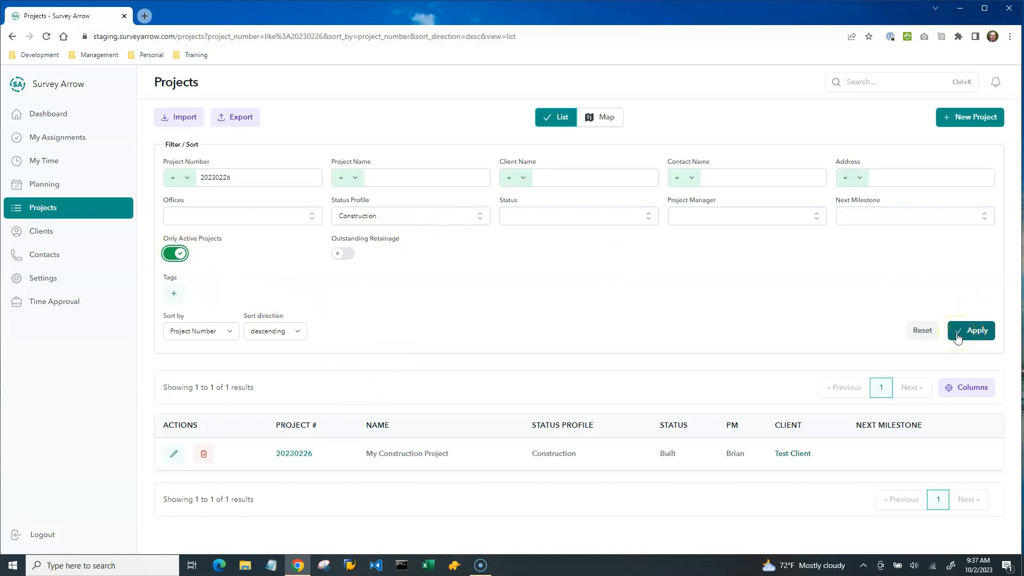